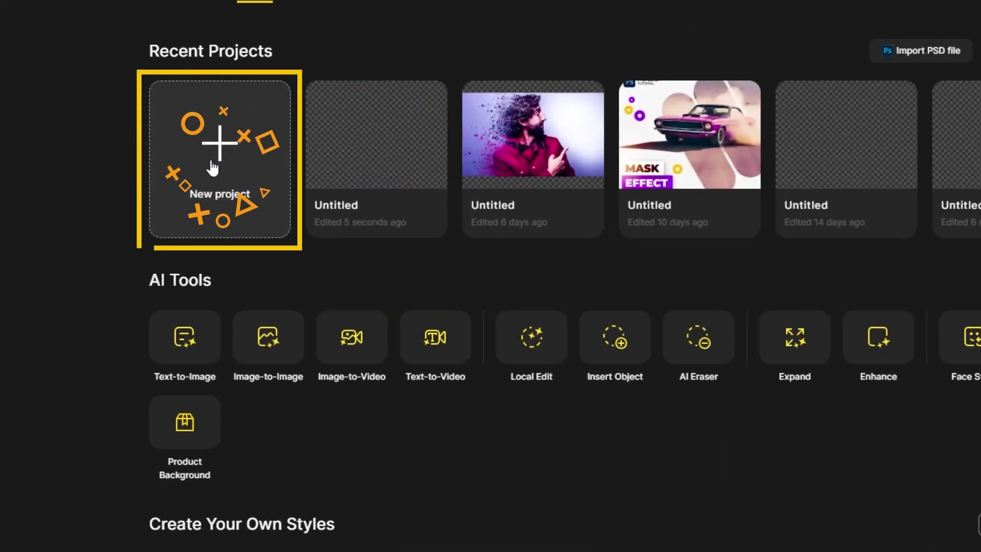
Create a new blank Dzine project from the New project card.
left_click(276, 202)
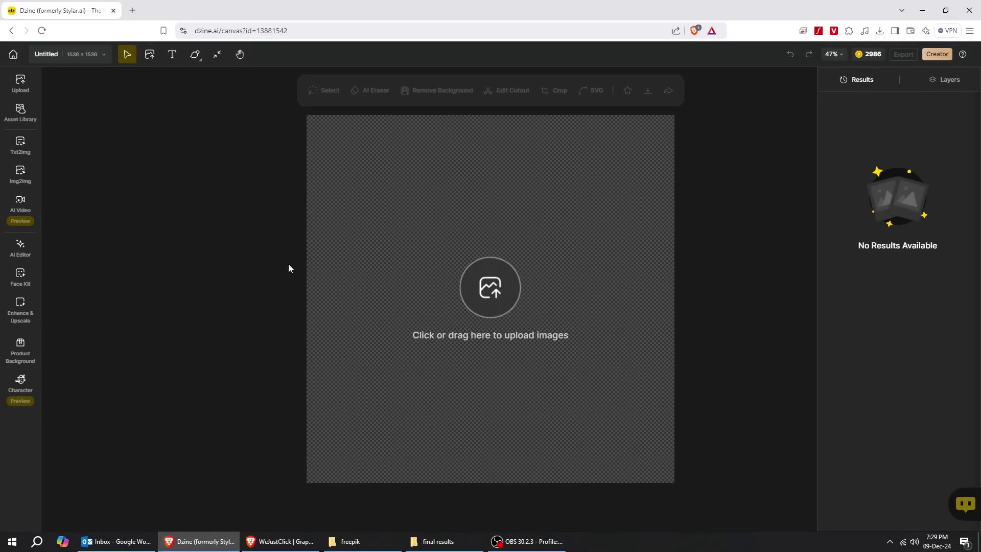
In AI Video, pick the trophy truck desert photo as the start frame.
mouse_move(28, 212)
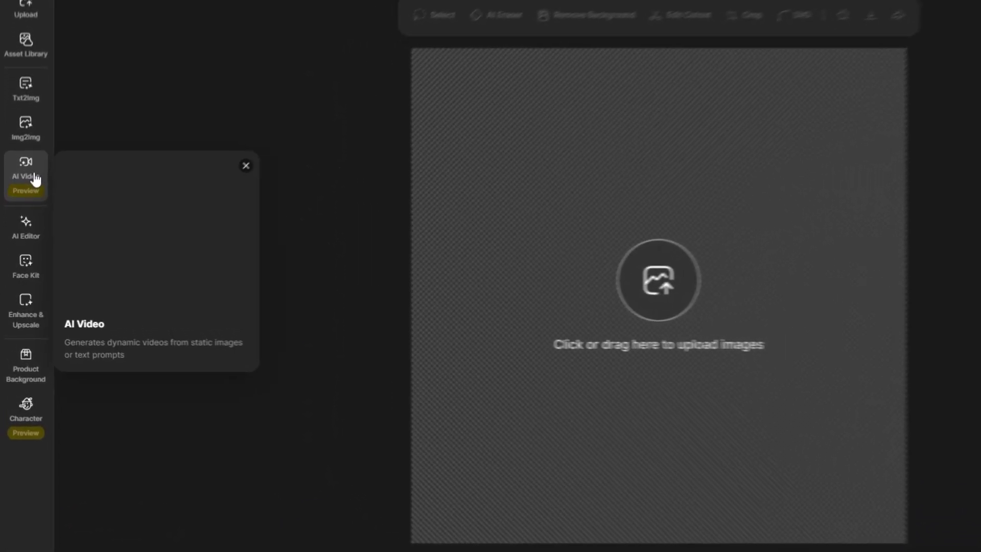
left_click(20, 173)
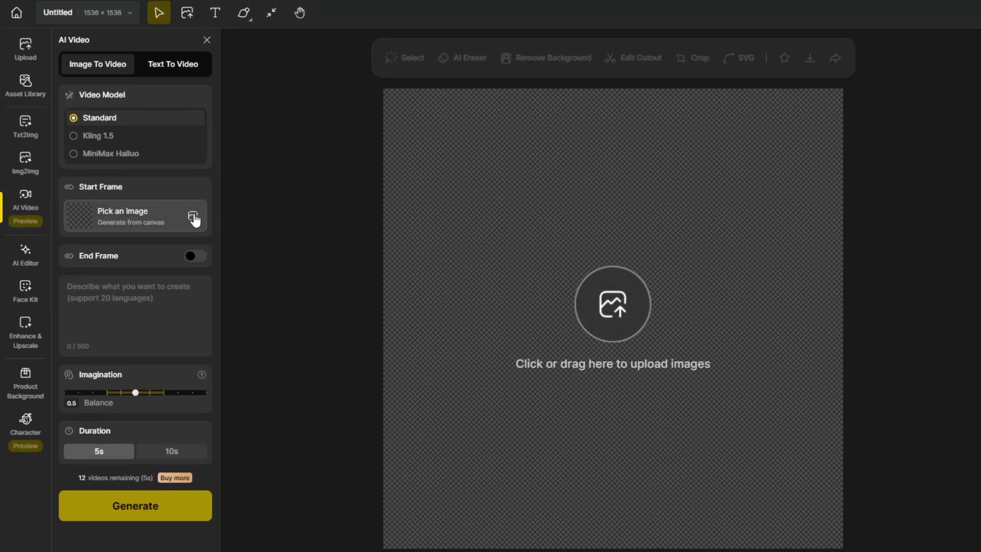
left_click(193, 217)
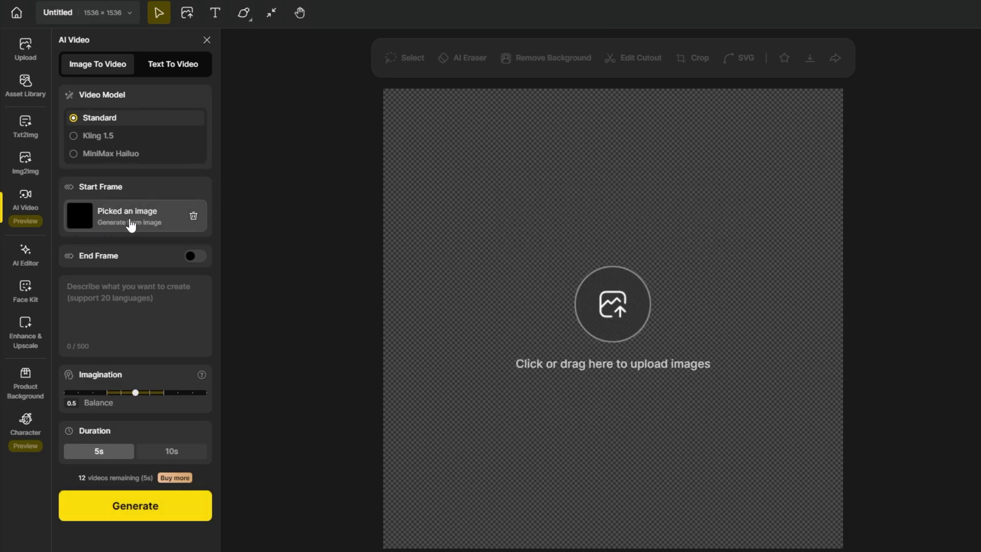
Paste the trophy-truck-in-desert prompt, keeping Imagination at 0.5 Balance and duration 5s.
left_click(146, 313)
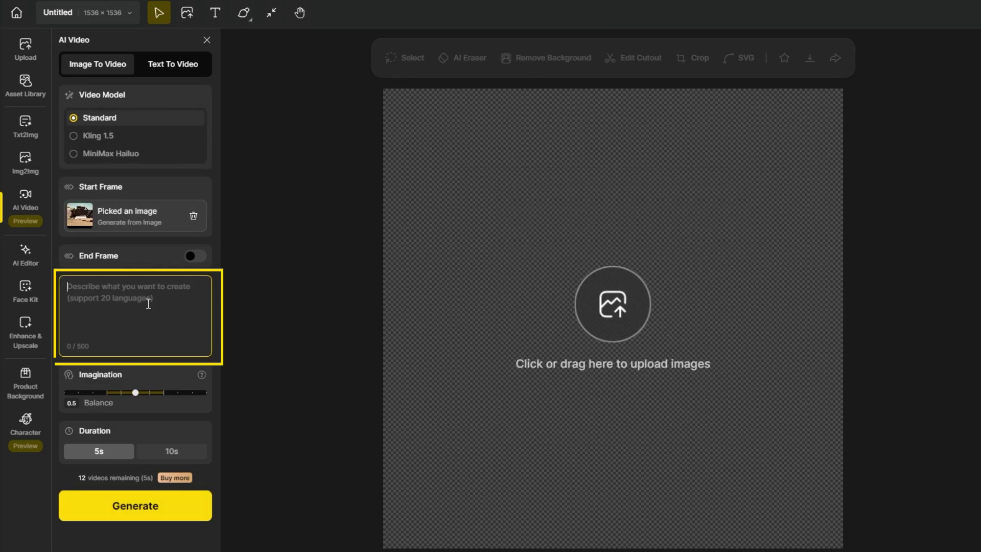
type("Create a dynamic video sequence featuring a trophy truck speeding through a vast desert landscape.")
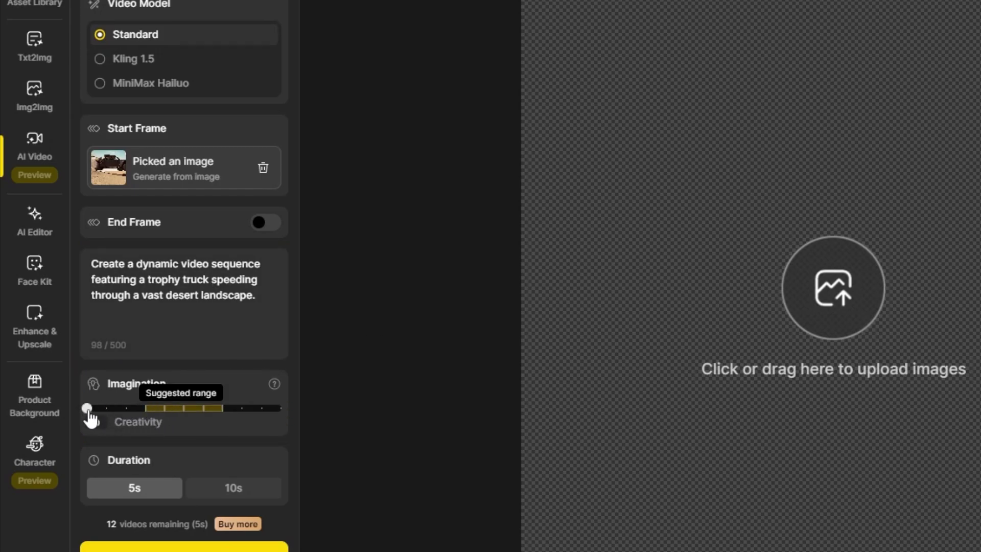
left_click_drag(259, 418, 196, 414)
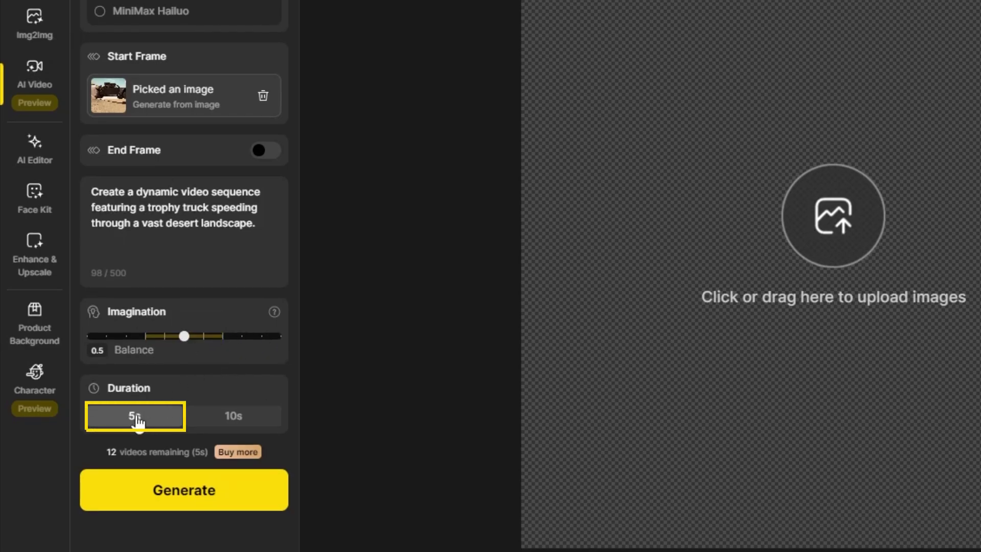
Generate the trophy truck desert Image-to-Video clip.
left_click(198, 494)
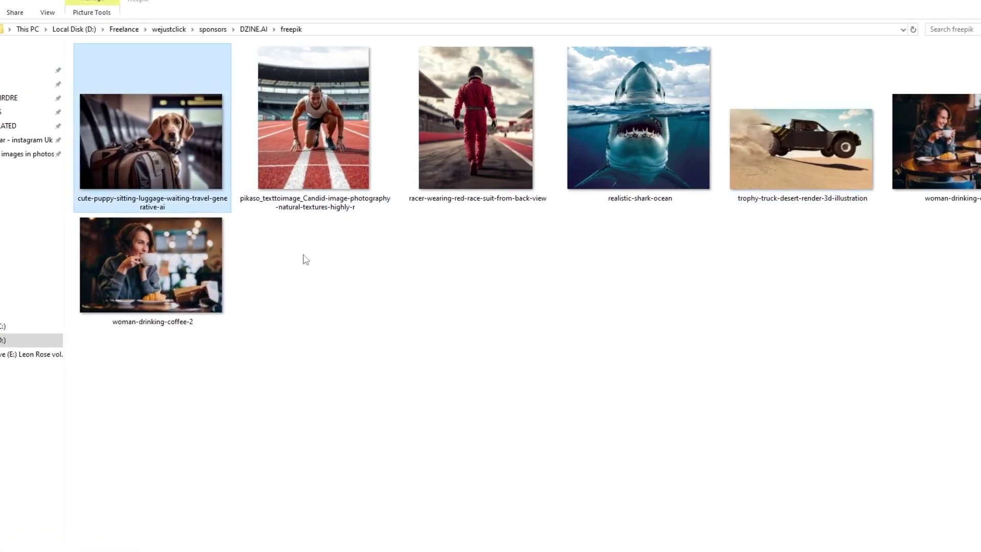
Drop the puppy-with-luggage photo in as start frame and delete the old truck description.
left_click_drag(150, 142, 237, 485)
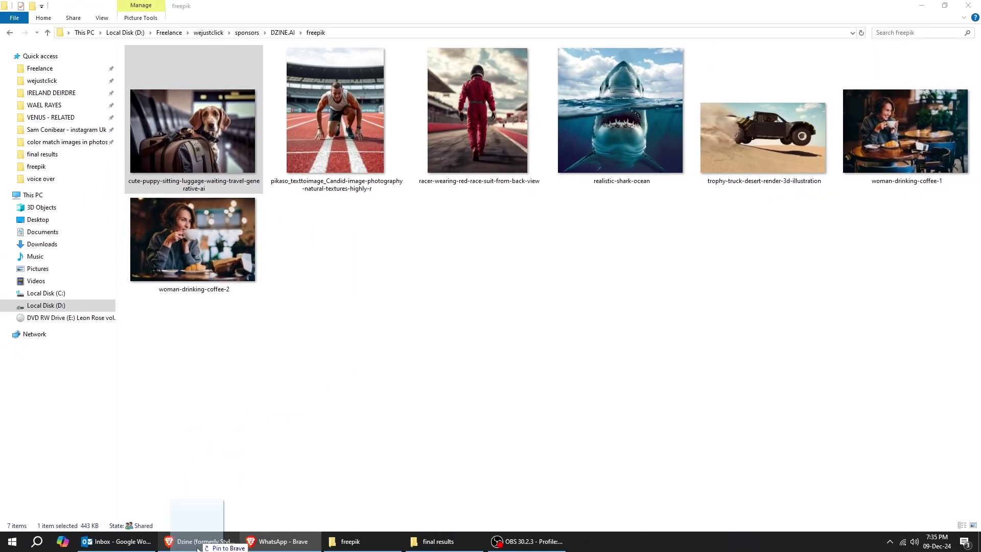
left_click_drag(198, 548, 227, 541)
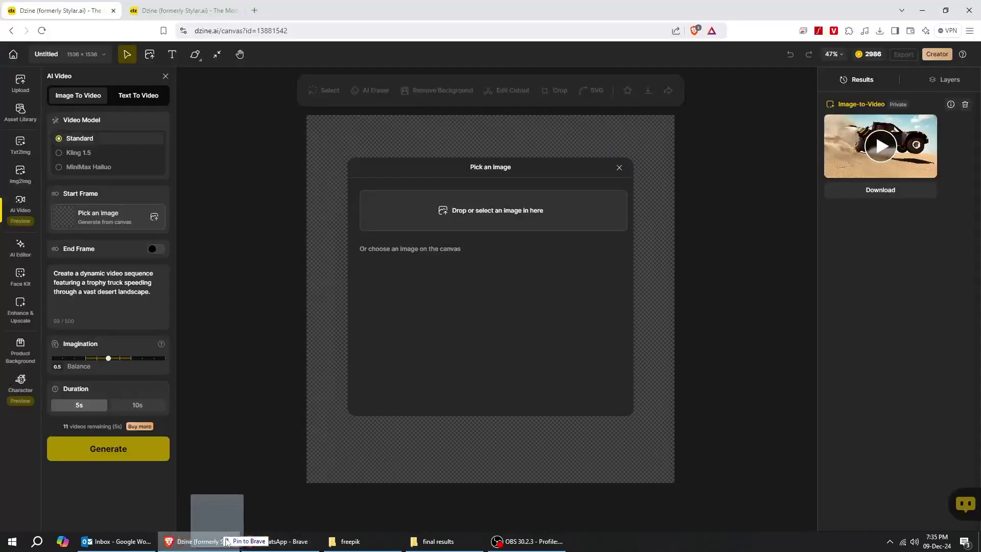
left_click_drag(469, 243, 475, 219)
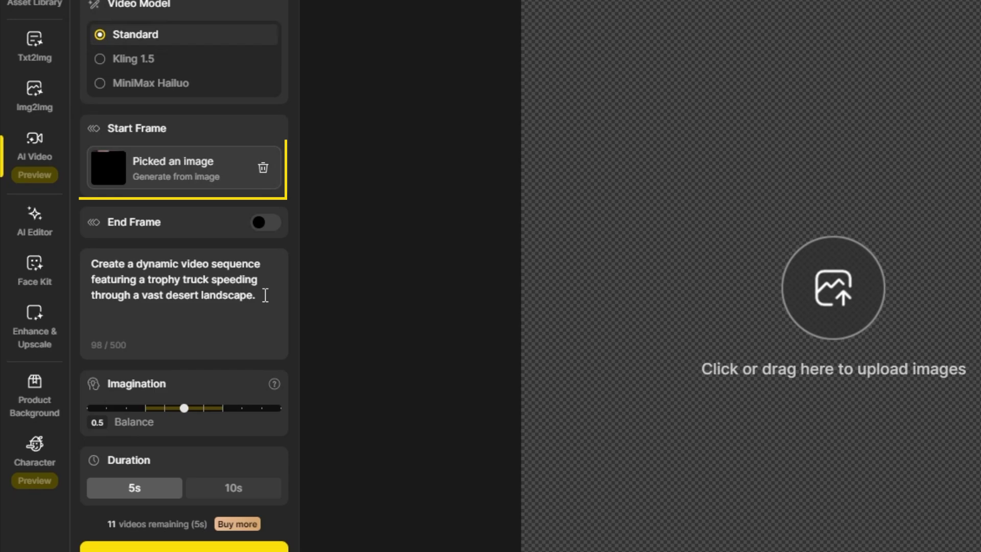
left_click(264, 298)
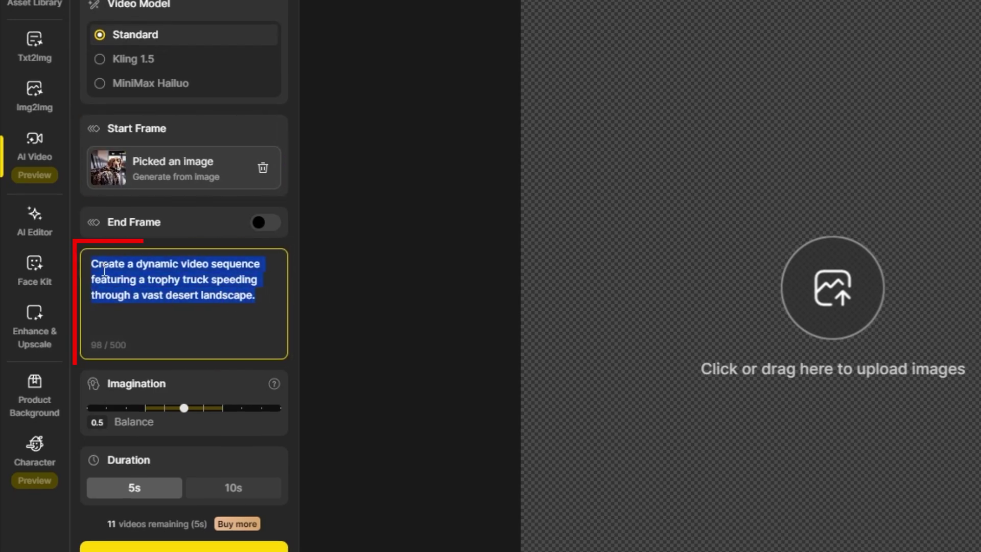
key("BackSpace")
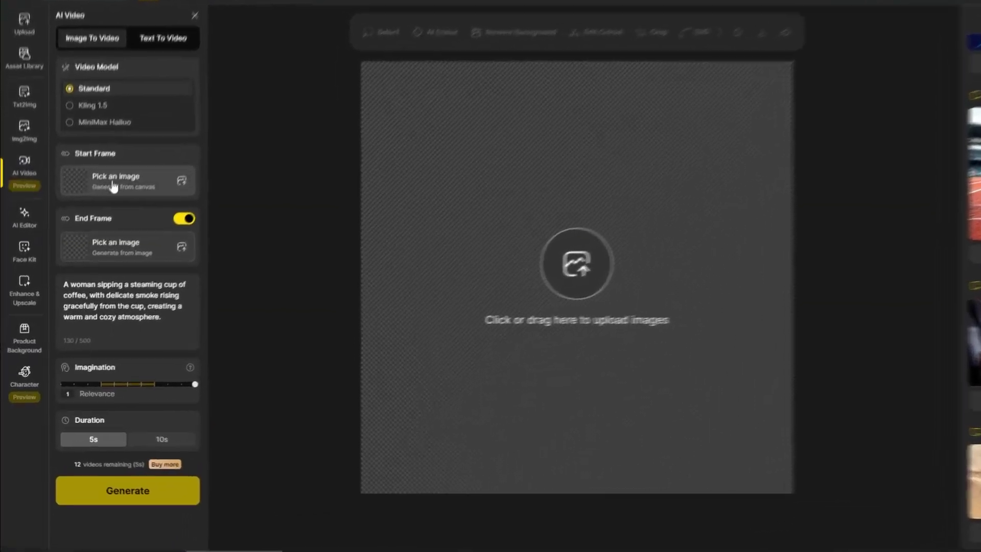
Turn off End Frame, load the sprinter photo as start frame, and generate the clip.
left_click(184, 218)
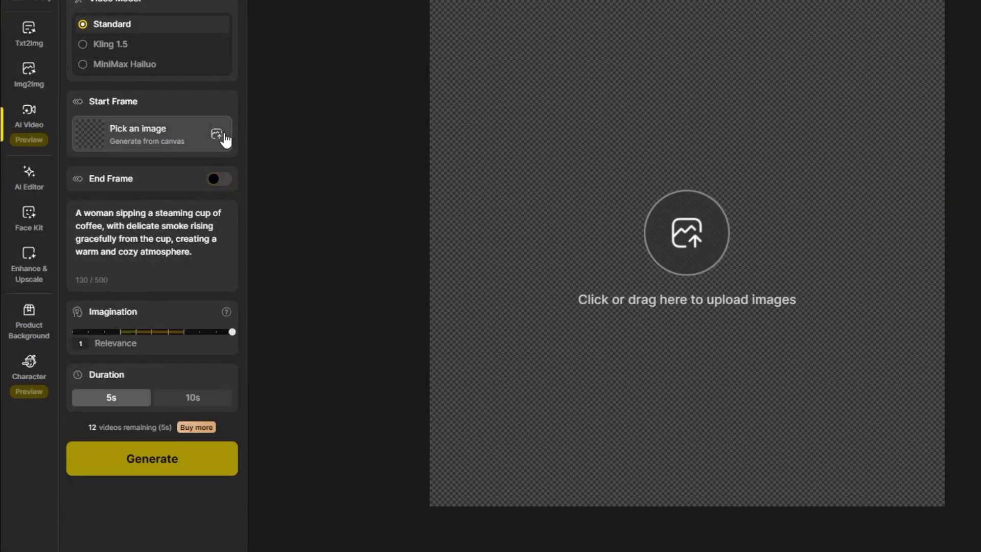
left_click(216, 135)
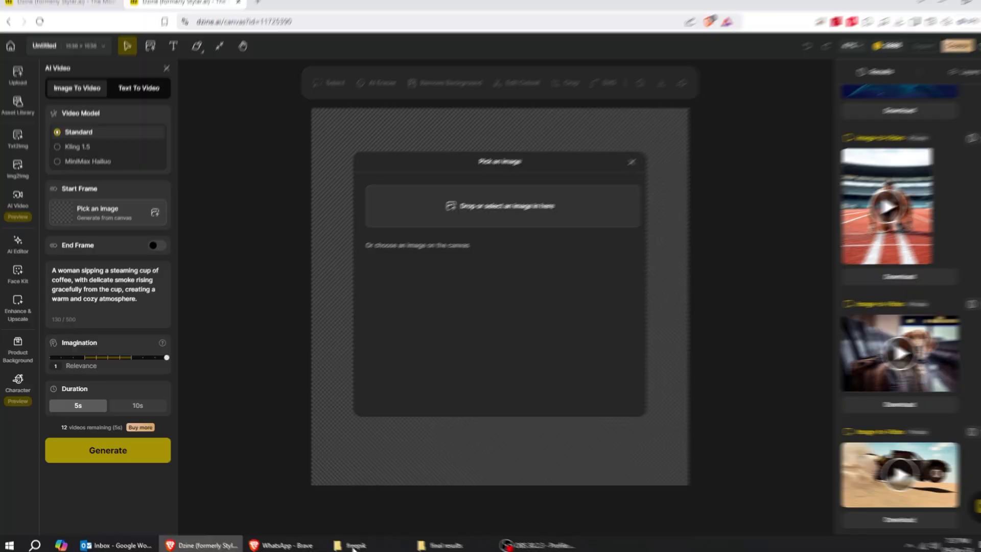
key("alt+Tab")
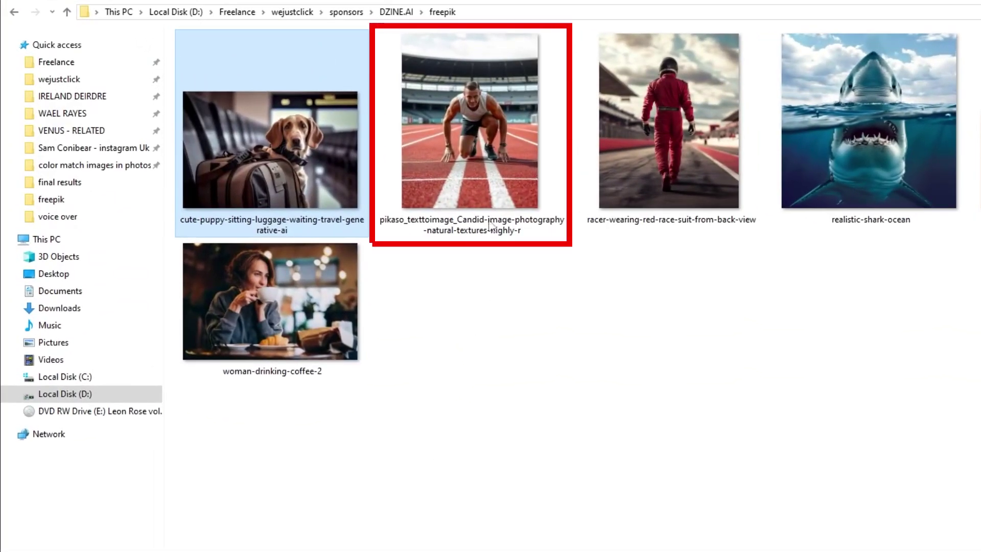
mouse_move(490, 225)
left_mouse_down()
mouse_move(468, 174)
mouse_move(246, 498)
mouse_move(240, 529)
mouse_move(270, 475)
mouse_move(475, 221)
left_mouse_up()
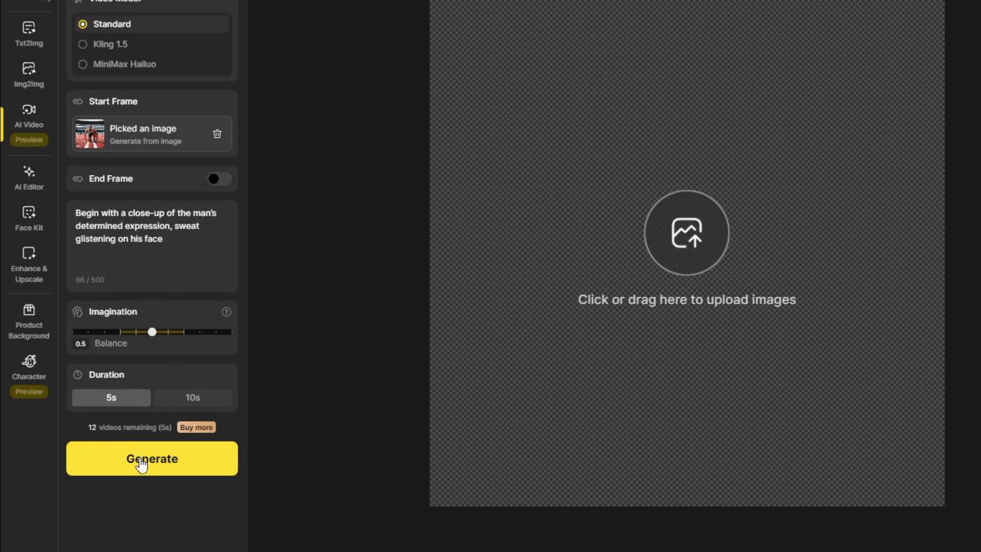
left_click(197, 451)
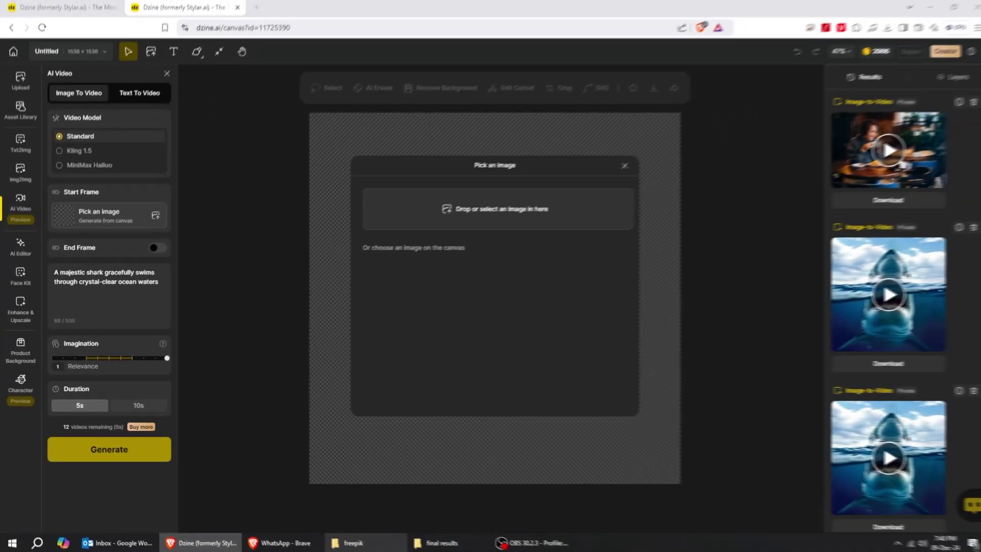
Set woman-drinking-coffee-1 as the start frame.
key("alt+Tab")
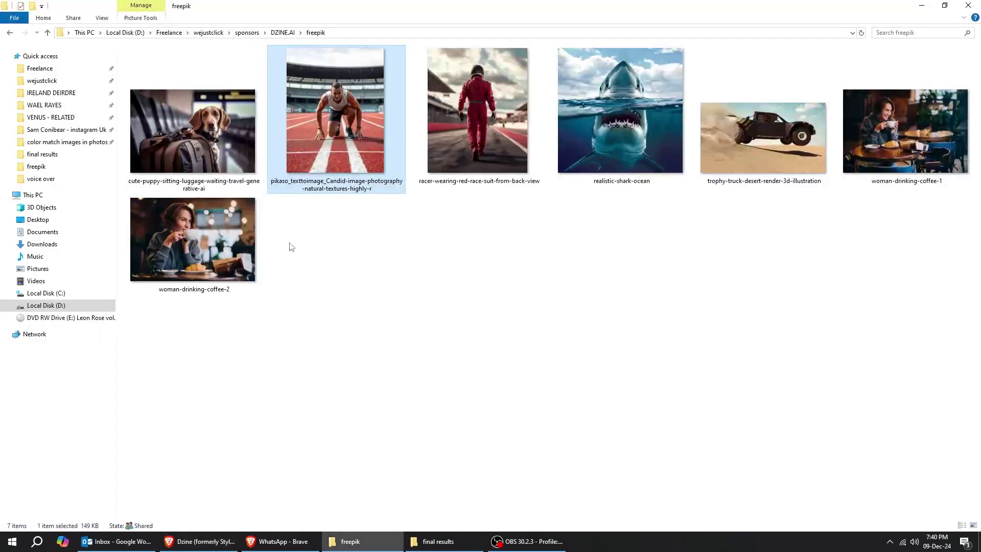
left_click(892, 169)
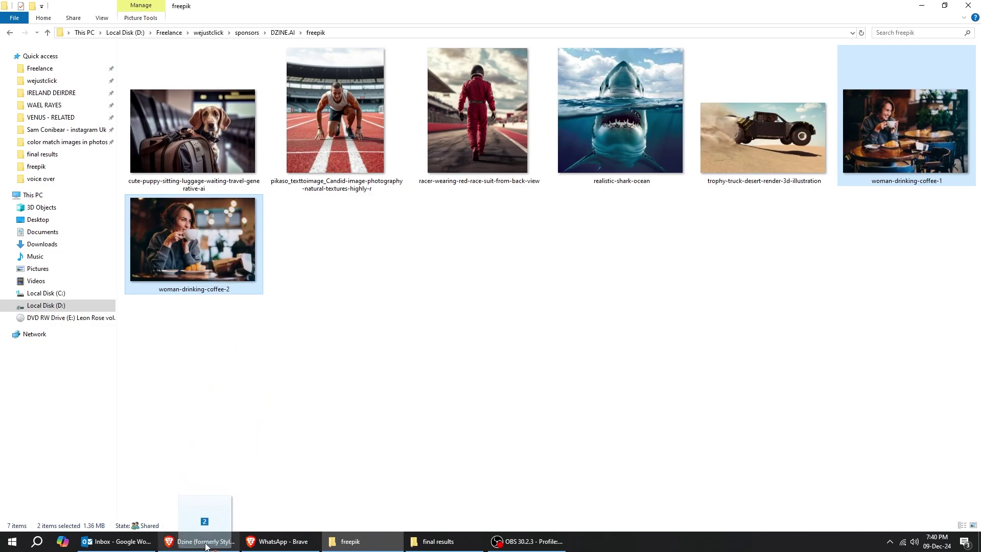
left_click_drag(206, 546, 519, 220)
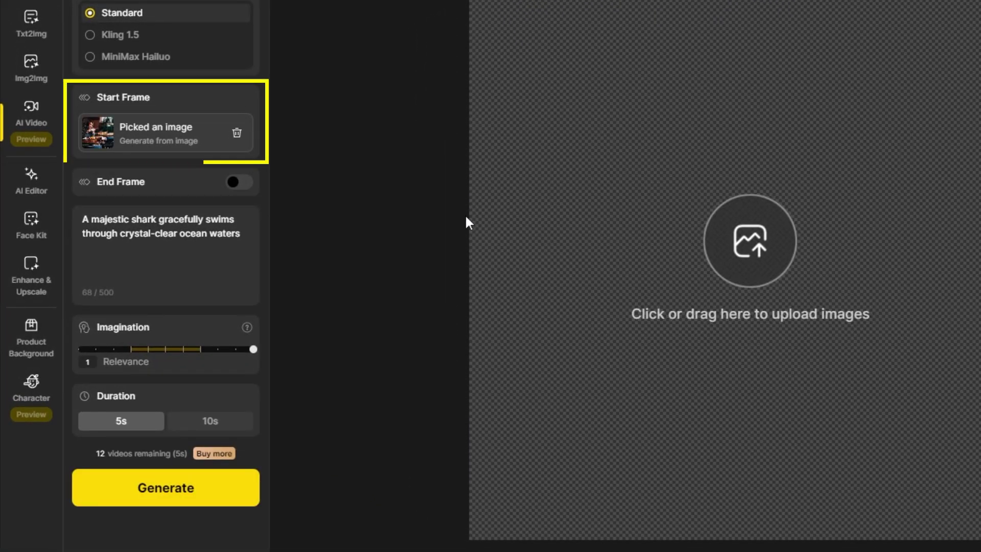
Enable End Frame and load woman-drinking-coffee-2 into it.
left_click(239, 182)
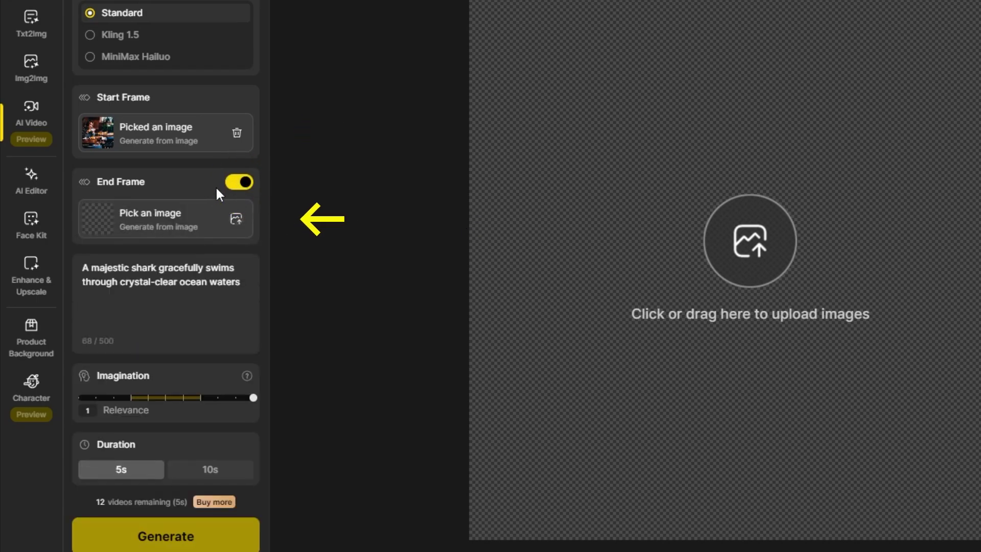
left_click(236, 218)
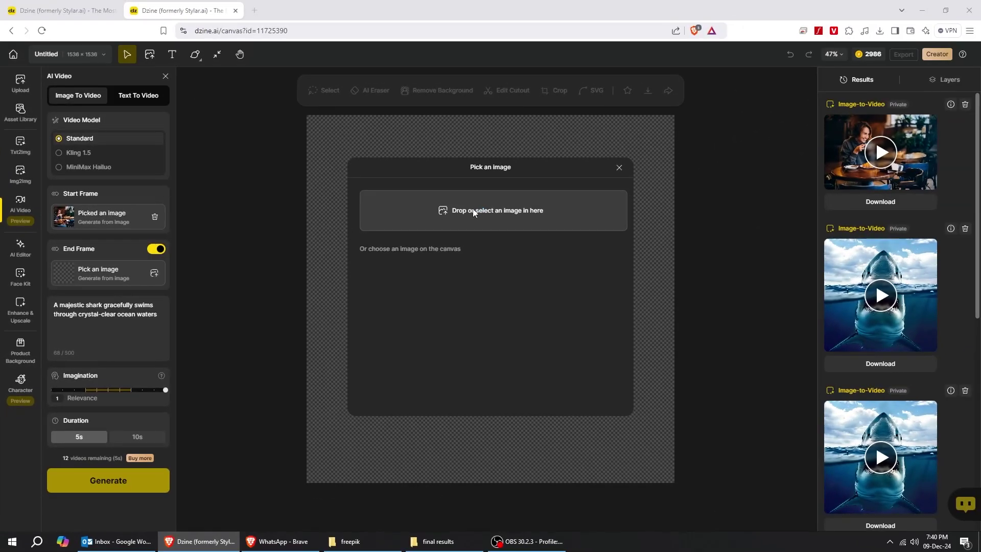
left_click(524, 198)
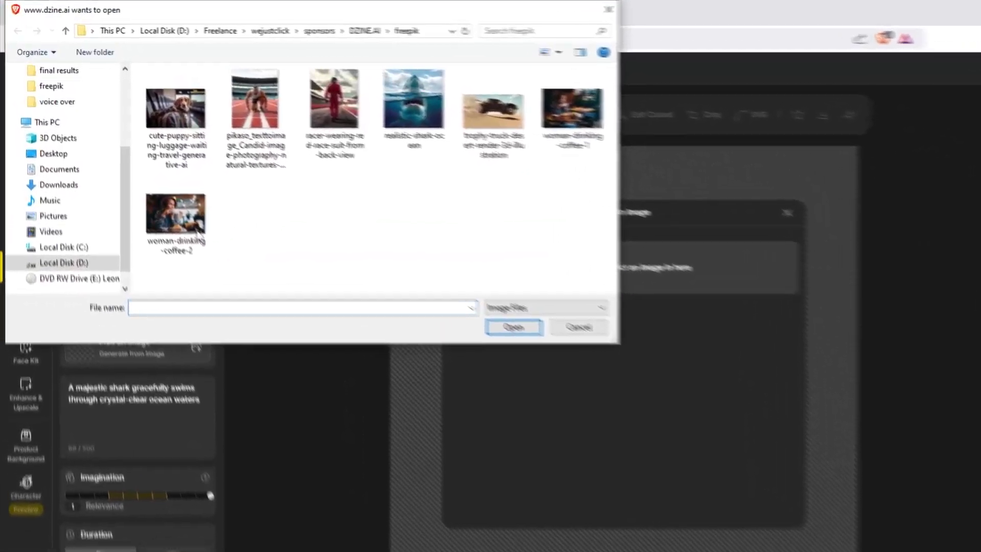
left_click(158, 193)
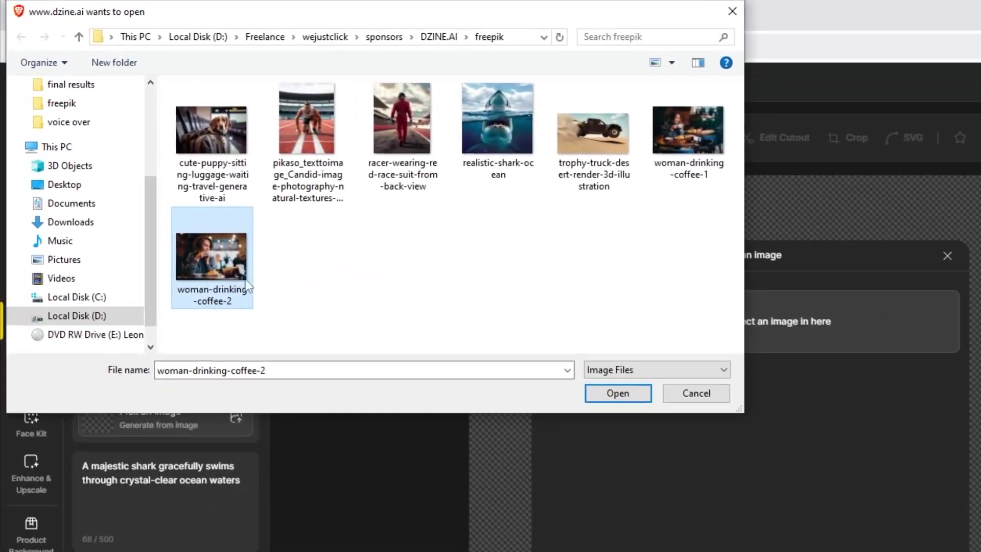
left_click(610, 394)
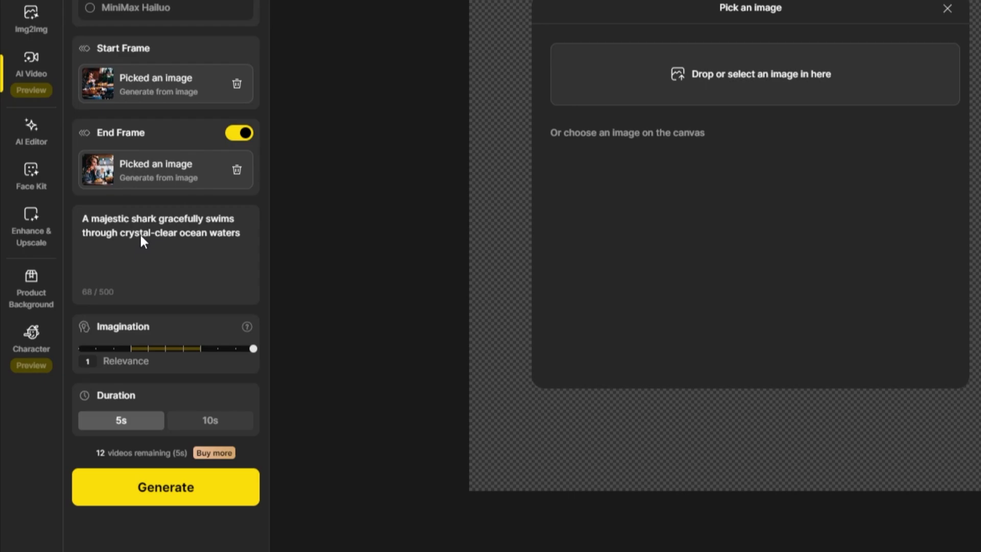
left_click(114, 225)
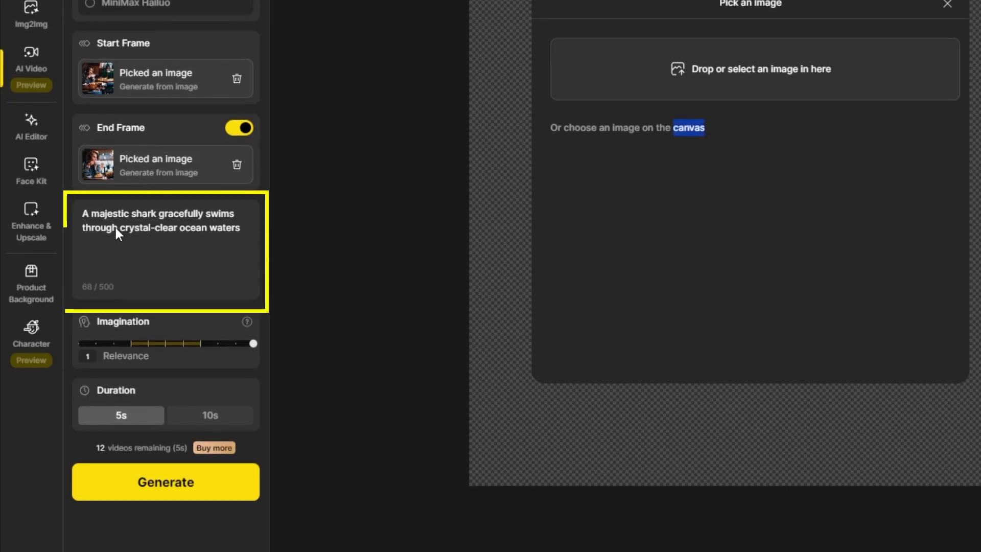
Replace the shark prompt with the coffee-sipping description, then preview and close the café clip.
key("ctrl+a")
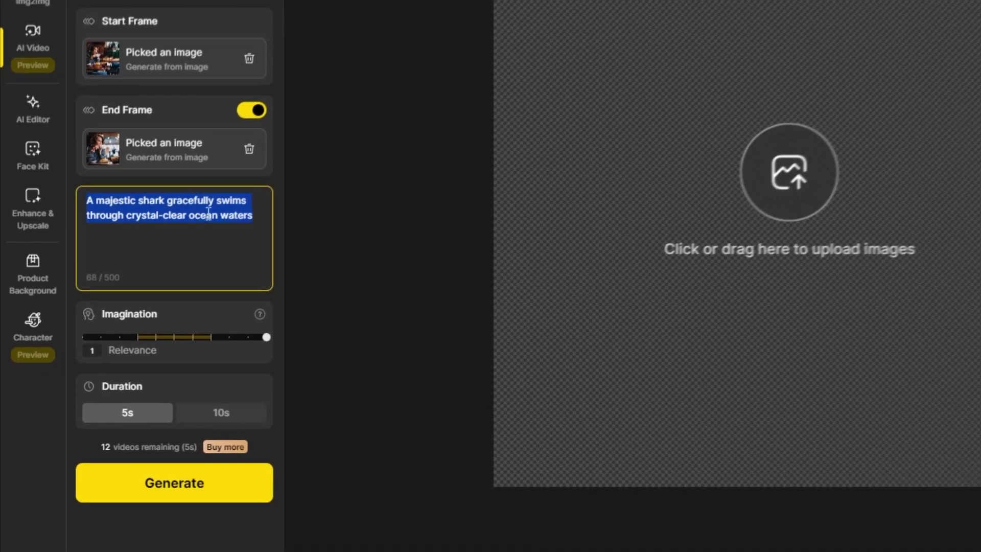
type("A woman sipping a steaming cup of coffee, with delicate smoke rising gracefully from the cup, creating a warm and cozy atmosphere.")
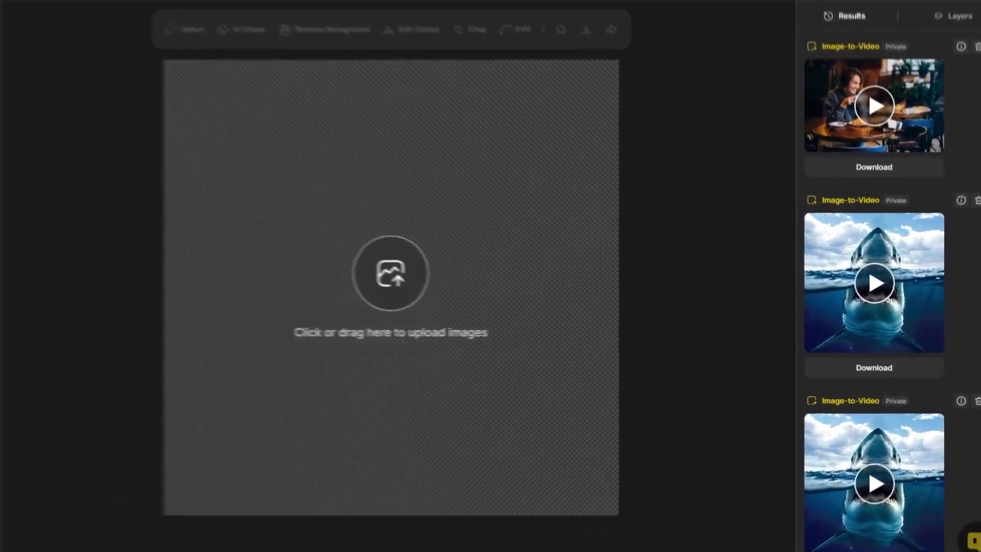
left_click(871, 78)
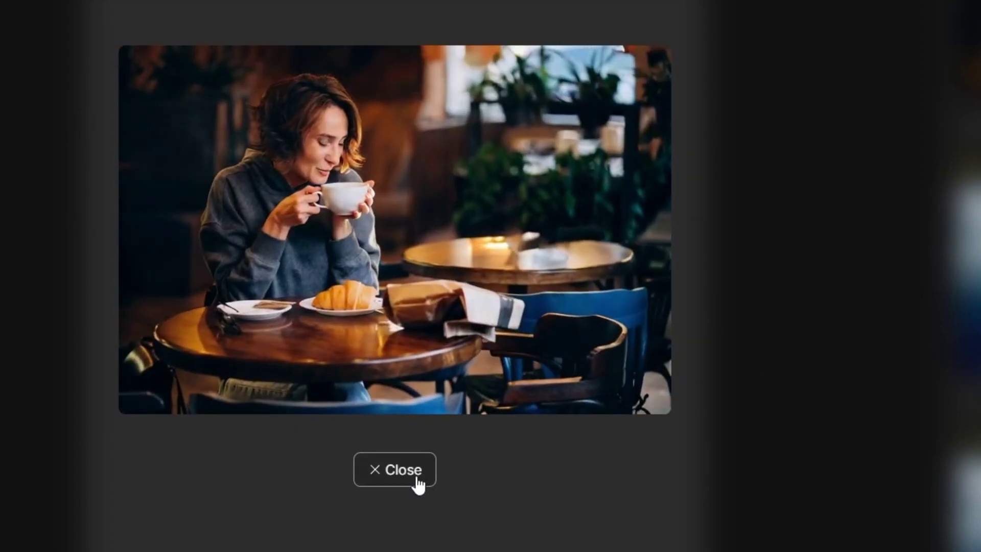
left_click(414, 474)
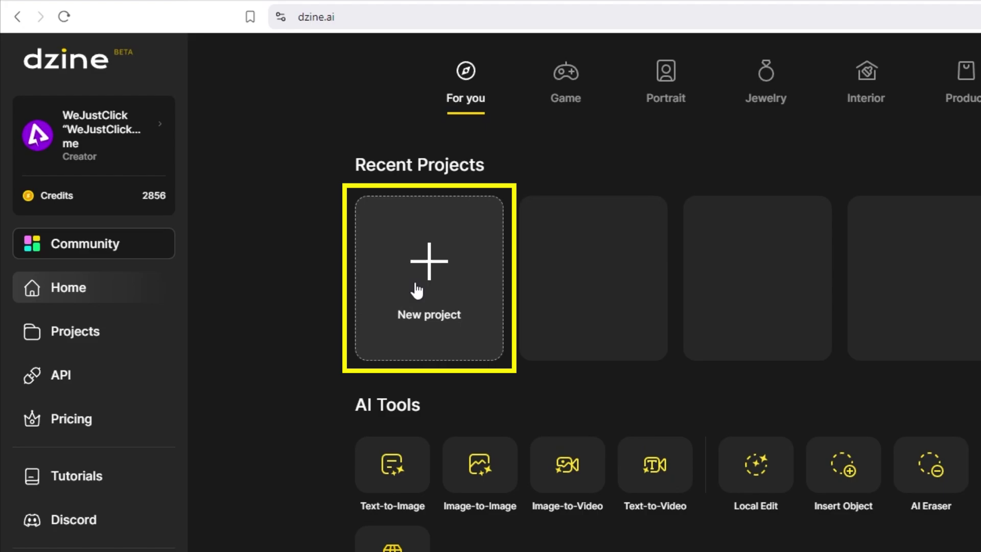
Create a new 16:9 widescreen project.
left_click(296, 223)
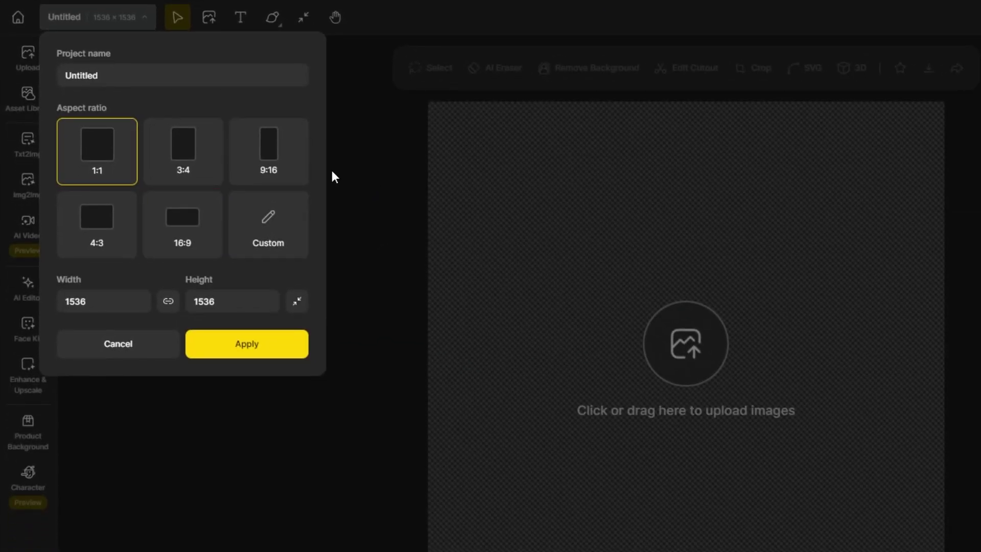
left_click(199, 239)
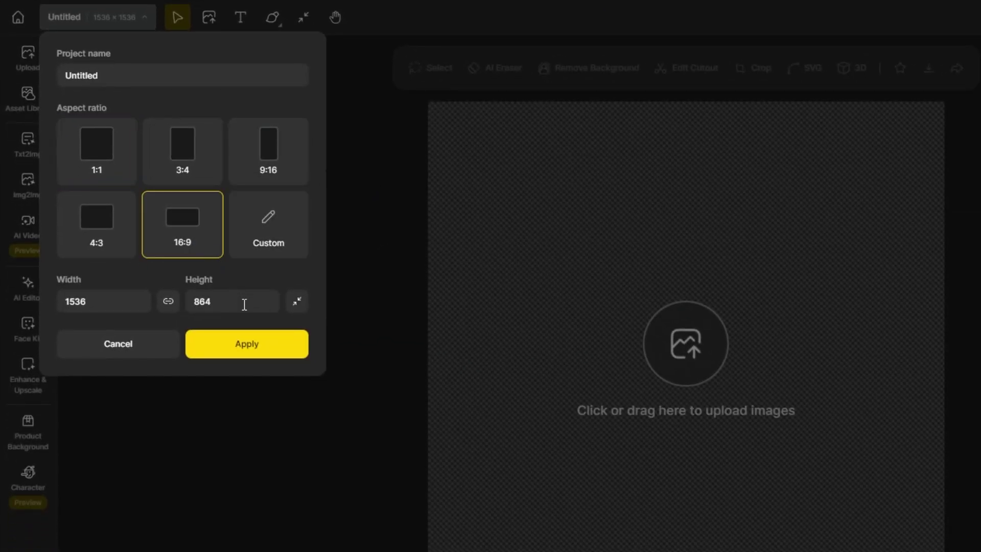
left_click(253, 355)
Upload the studio photo of the seated man onto the canvas.
left_click(686, 352)
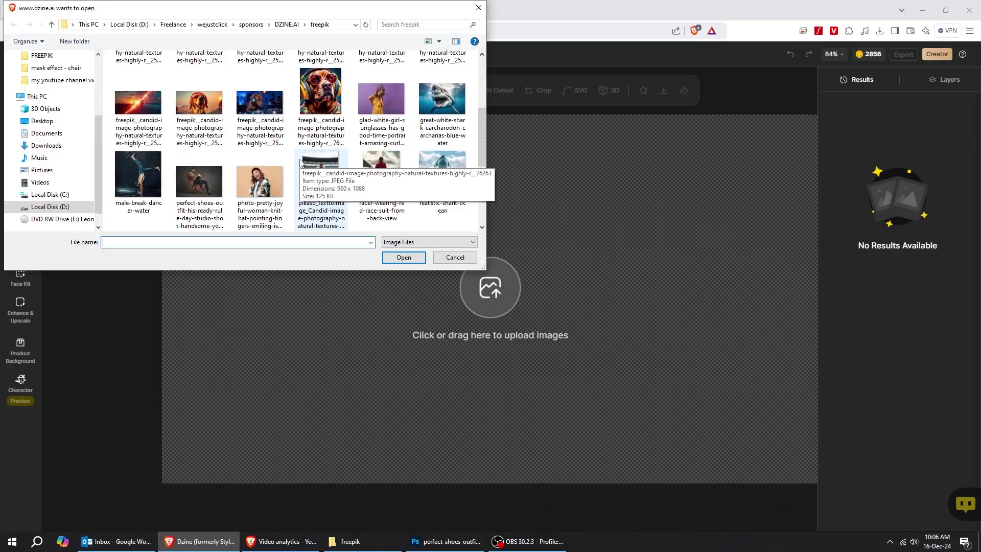
left_click(201, 185)
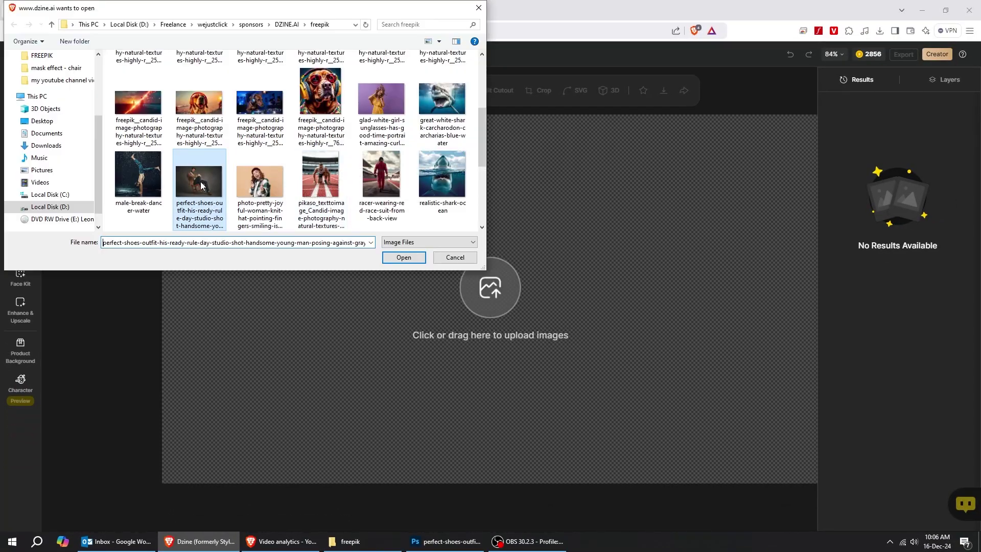
left_click(396, 256)
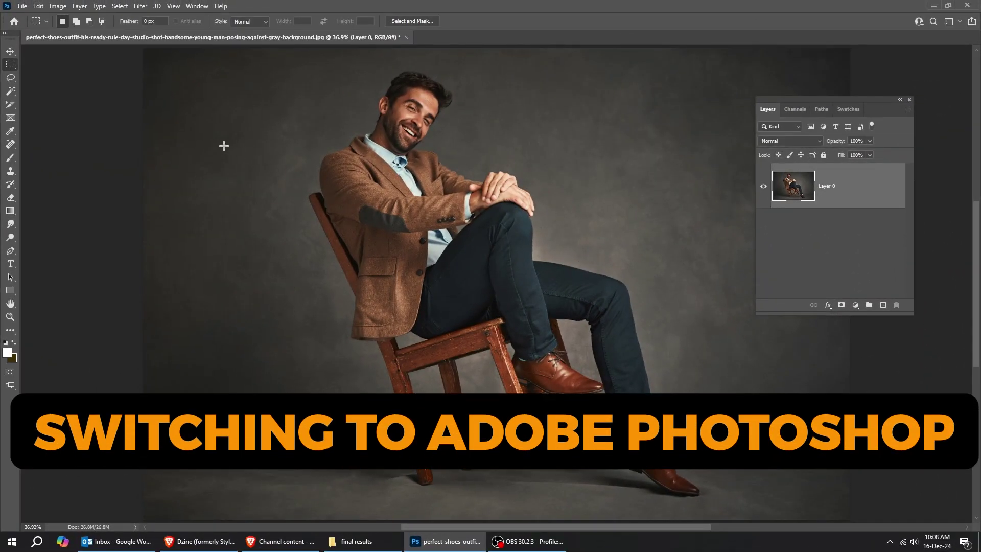
Select the subject on Layer 0 and add a layer mask hiding the gray background.
left_click(12, 51)
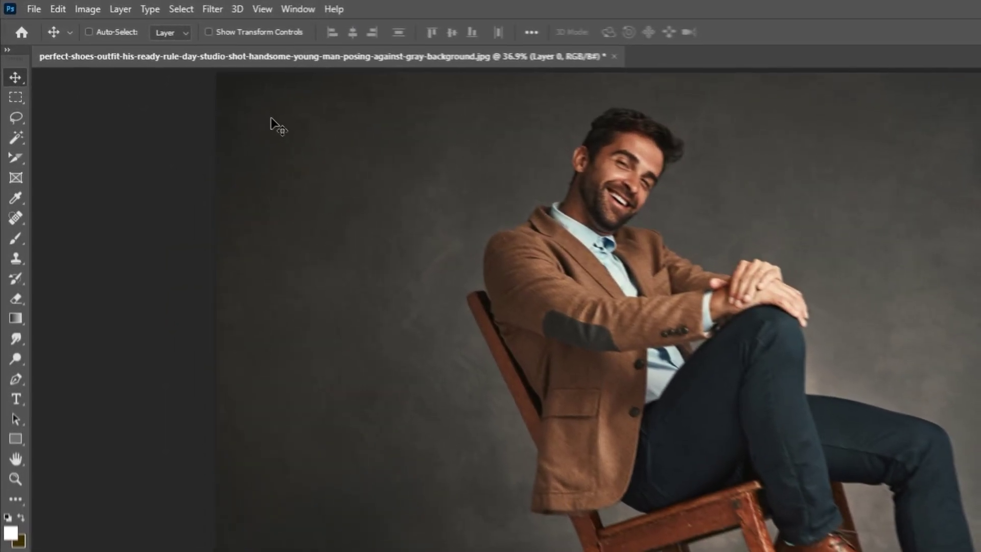
left_click(183, 9)
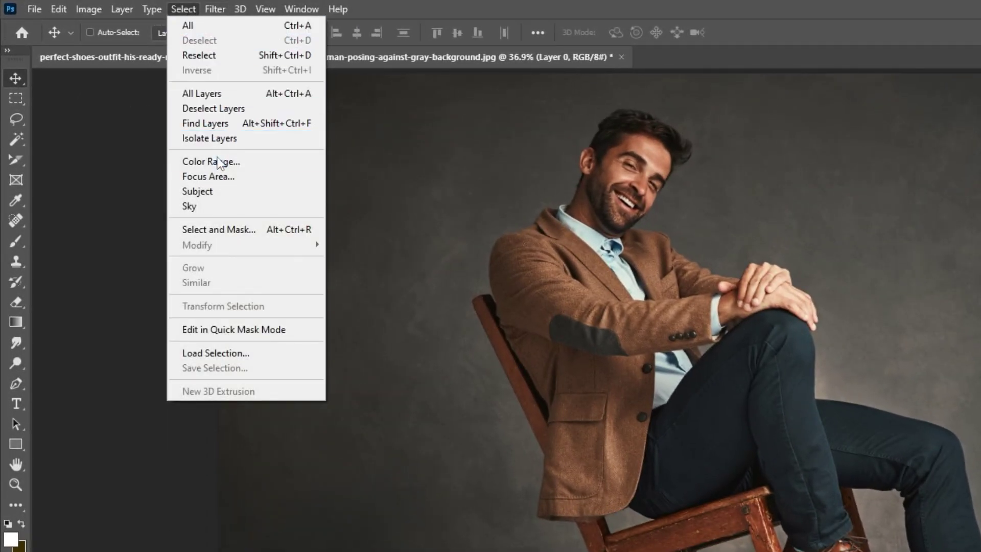
left_click(221, 192)
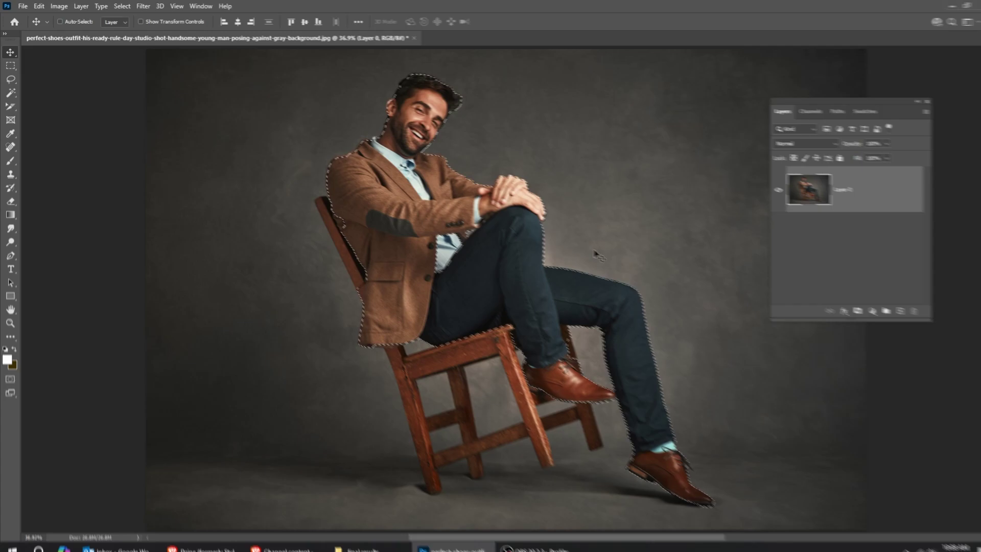
left_click(841, 305)
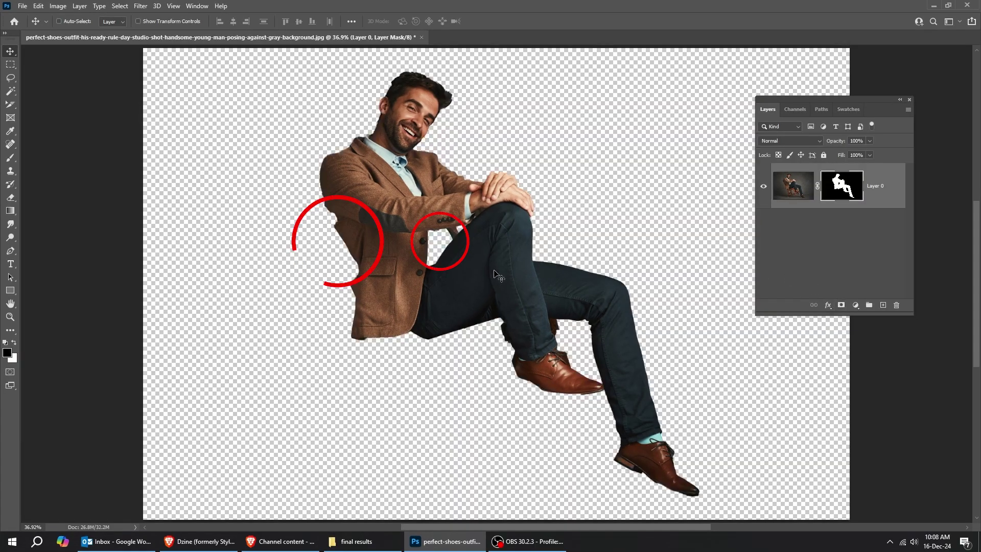
left_click_drag(382, 233, 460, 265)
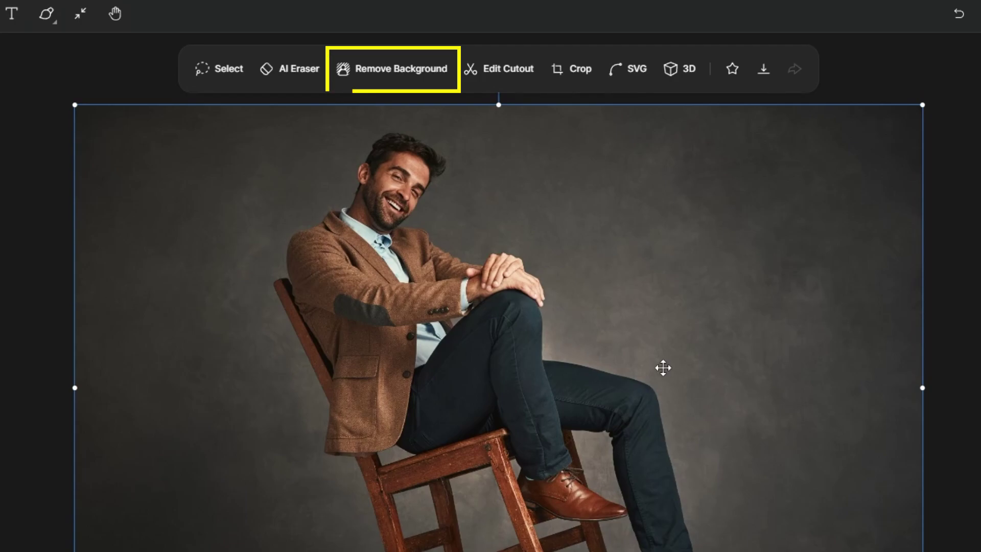
Remove the background behind the seated man and download the cutout as a 1.5x upscaled PNG.
left_click(424, 77)
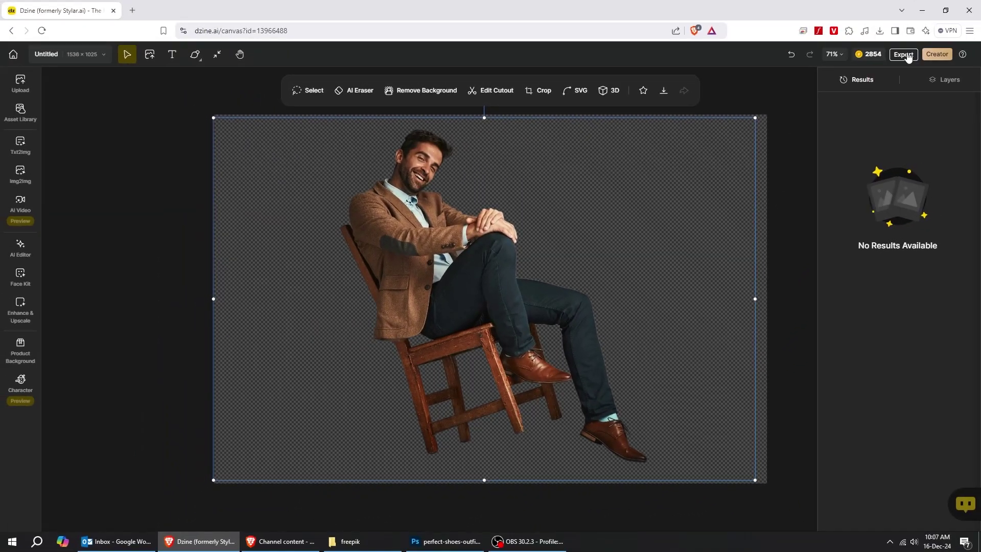
left_click(907, 53)
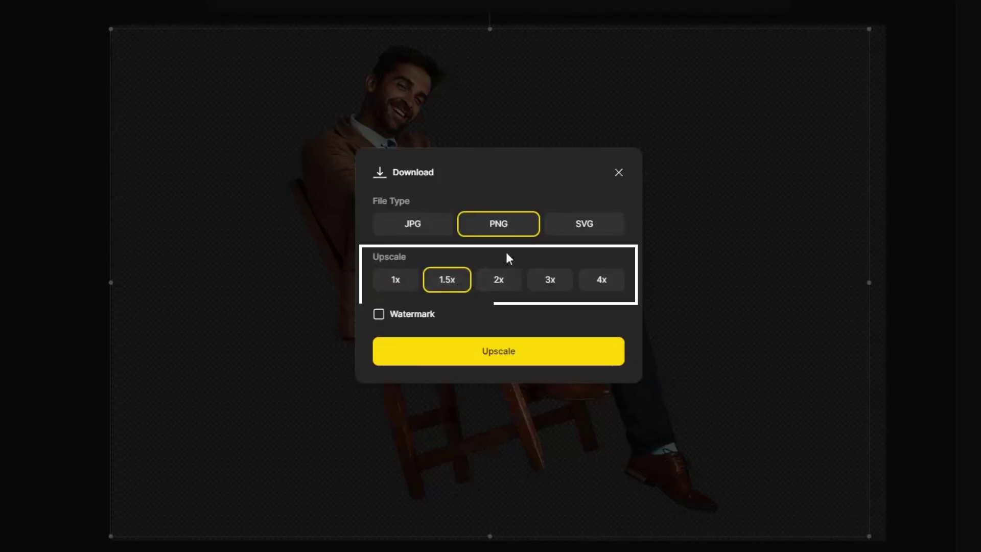
left_click(496, 351)
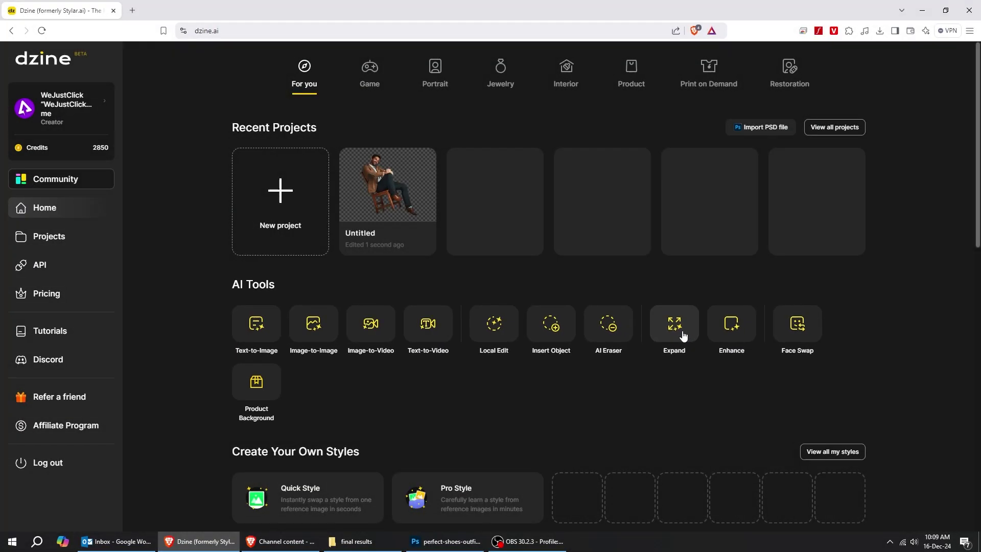
Start Generative Expand and load the woman-on-a-mountain photo in place of the sample parrot.
left_click(702, 363)
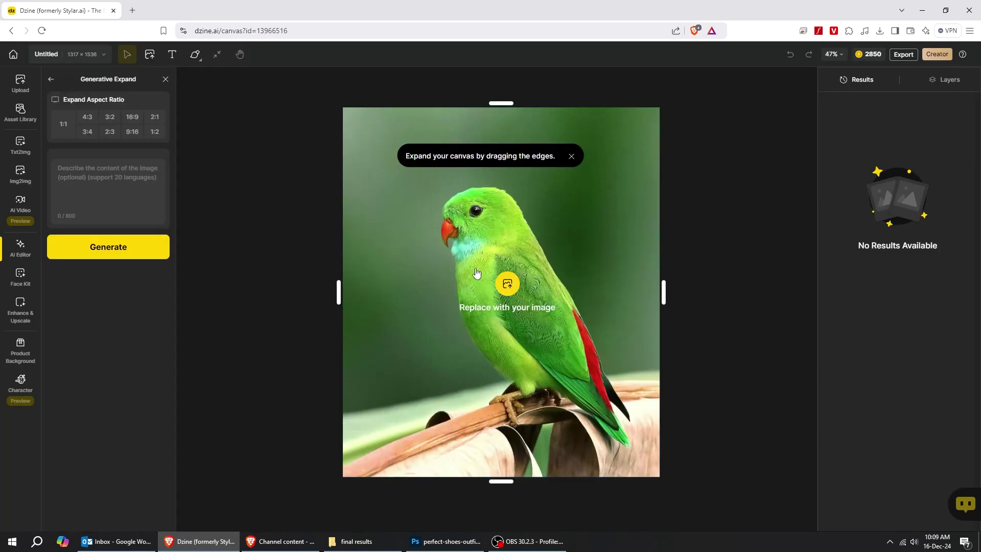
left_click(508, 284)
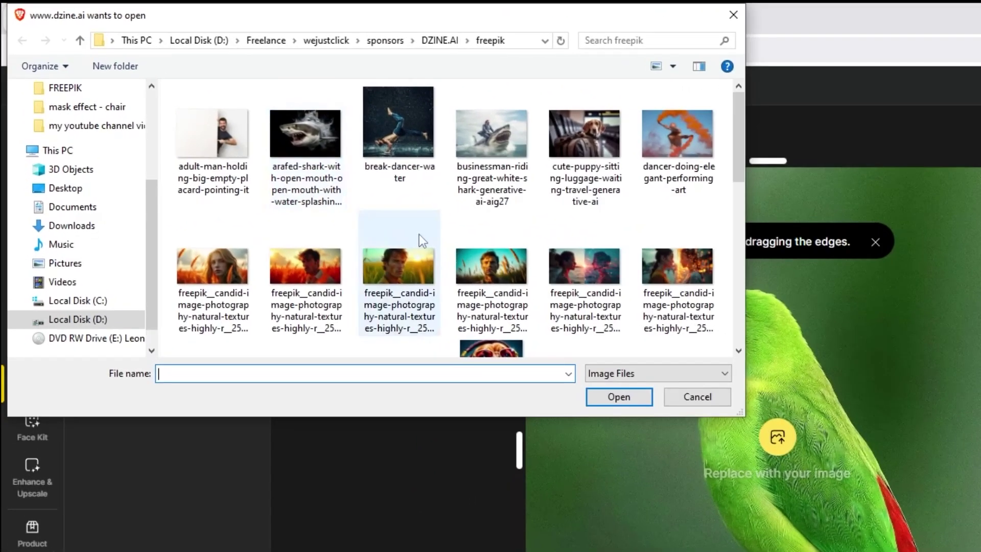
scroll(299, 169, "down", 5)
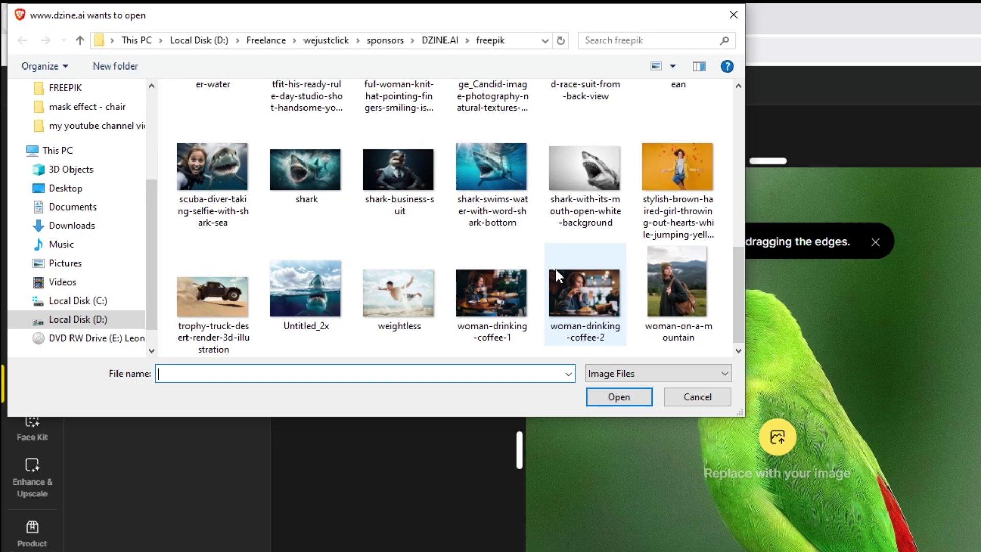
left_click(684, 290)
left_click(618, 397)
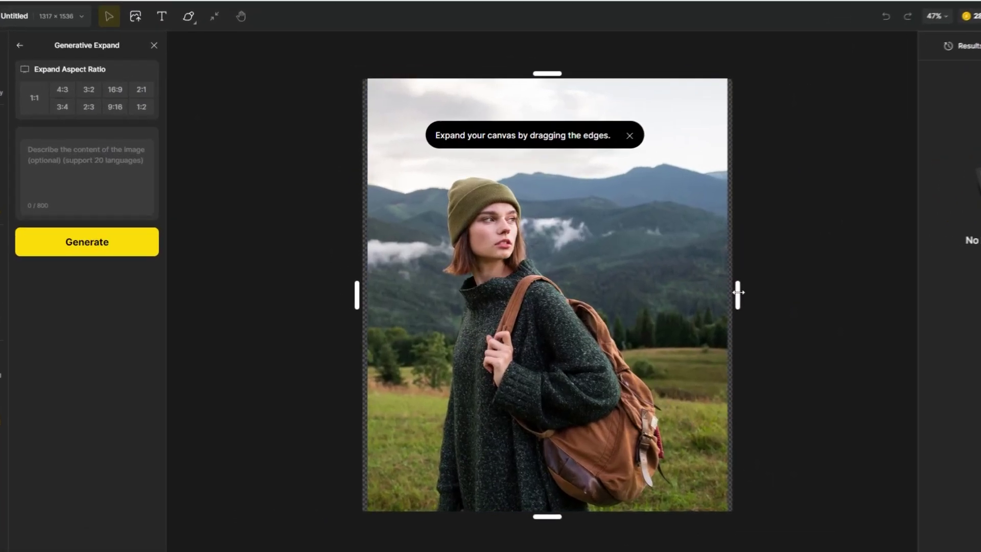
Stretch the canvas edges, then settle on the 16:9 Expand Aspect Ratio at 2731 × 1536.
left_click_drag(663, 292, 723, 292)
left_click_drag(811, 294, 752, 294)
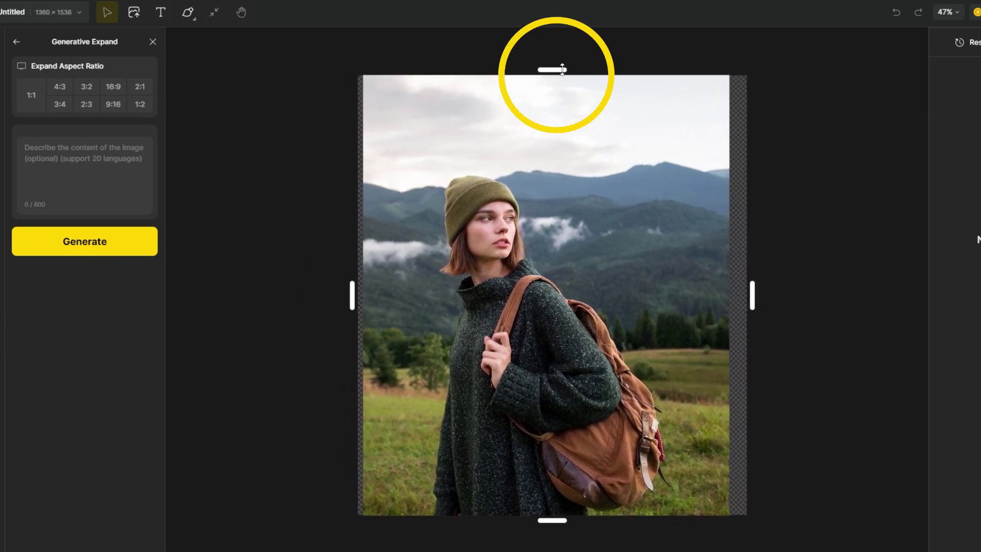
left_click_drag(561, 69, 561, 89)
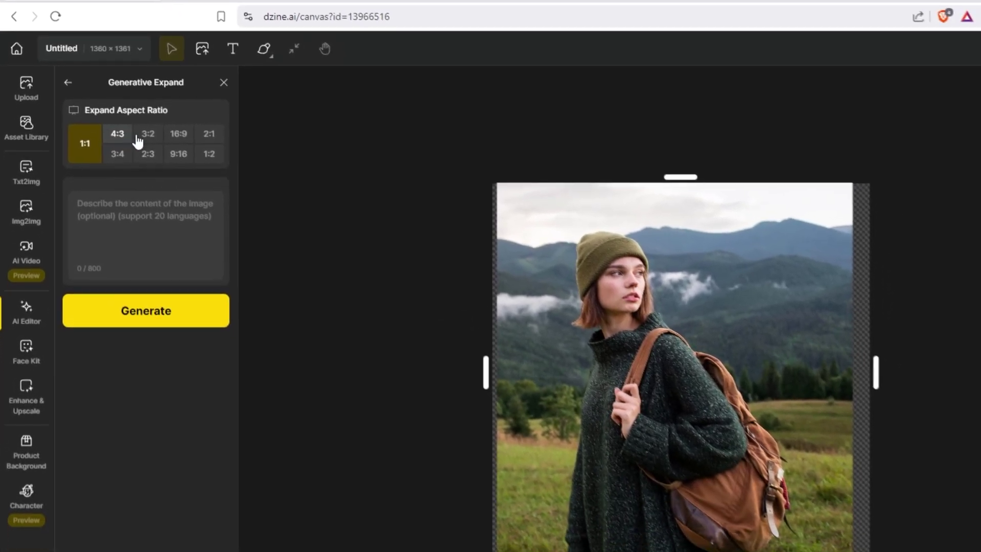
left_click(180, 153)
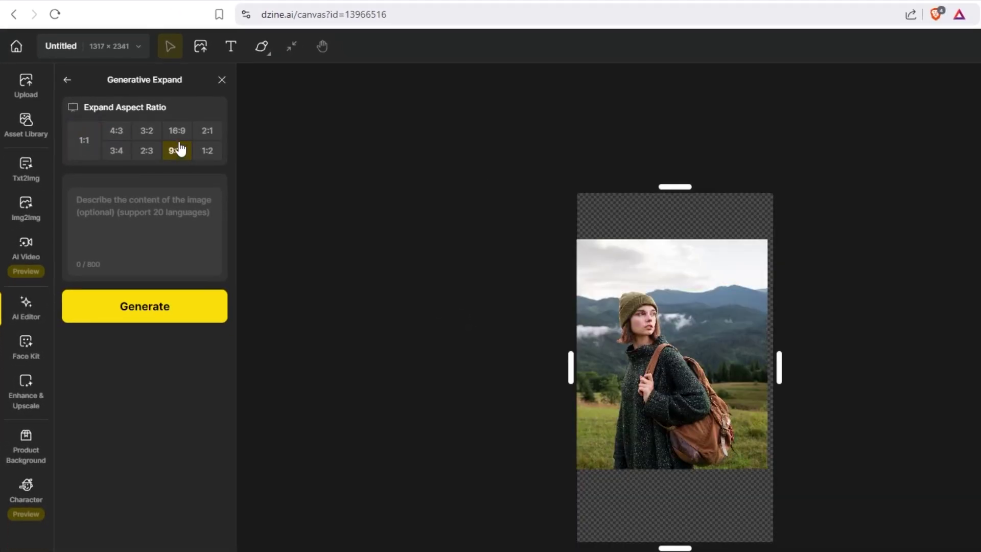
left_click(179, 132)
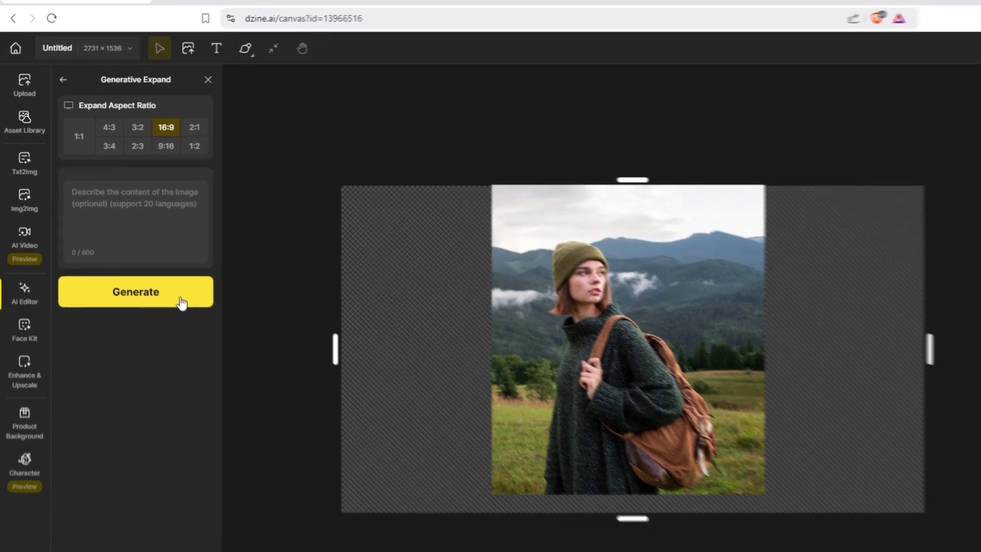
Generate four 16:9 results extending the mountains and meadow around the woman, and preview each.
left_click(174, 314)
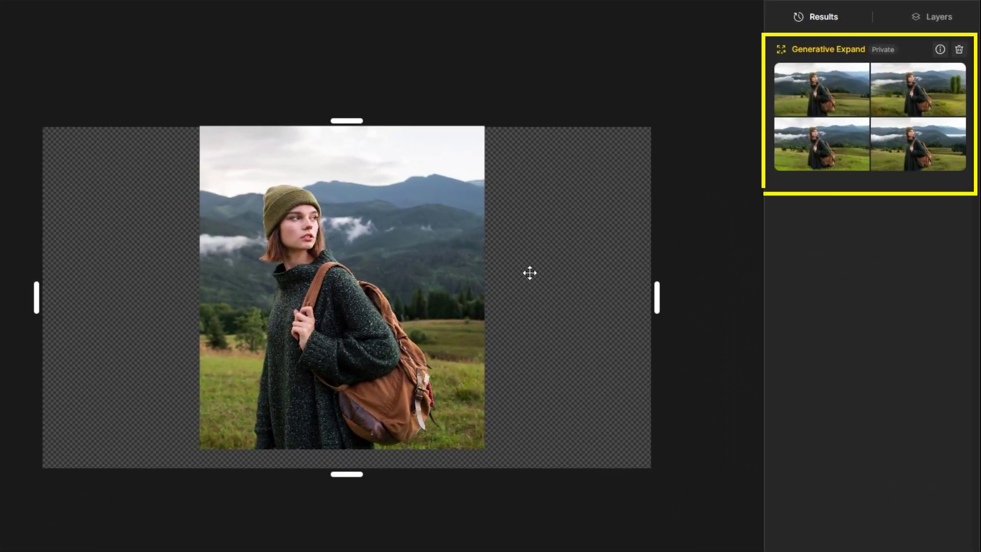
mouse_move(819, 88)
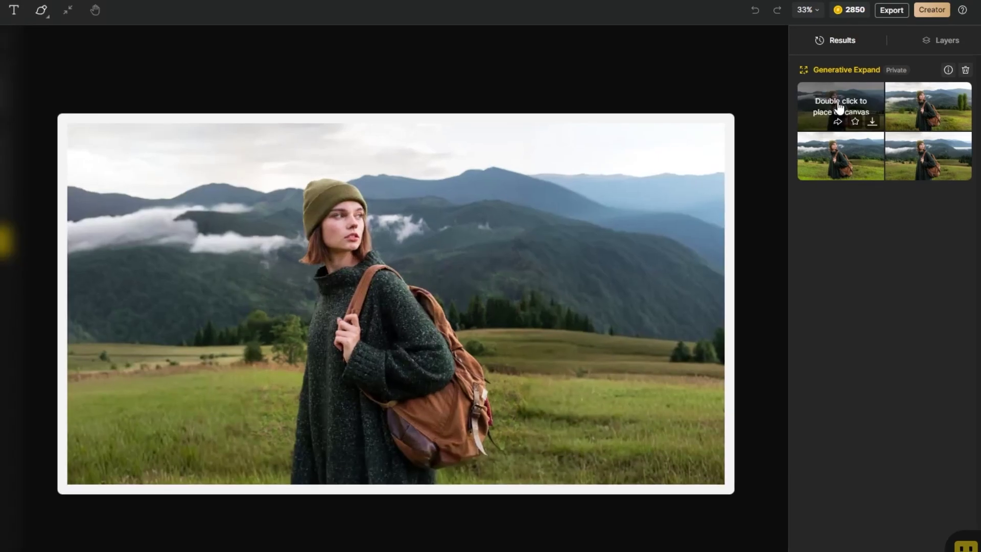
mouse_move(951, 151)
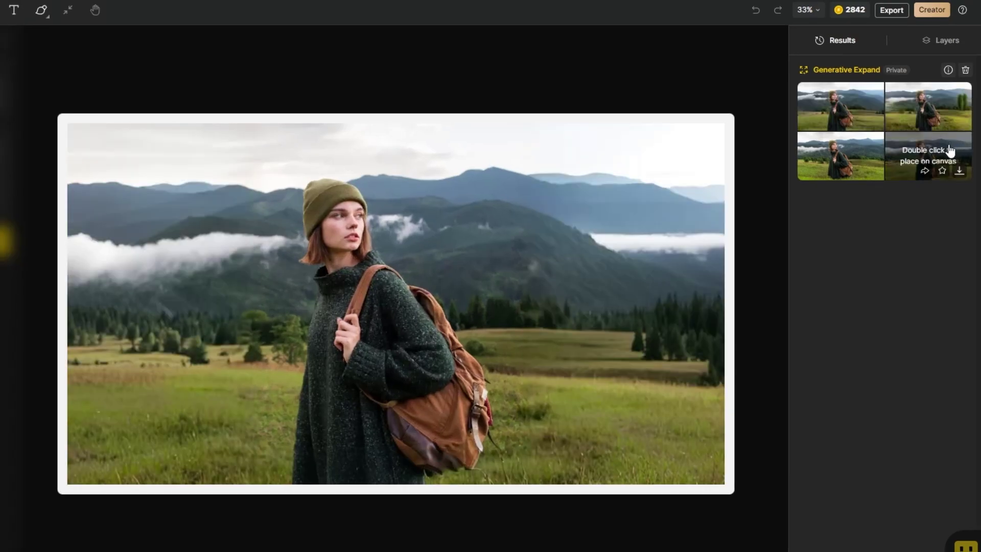
mouse_move(849, 153)
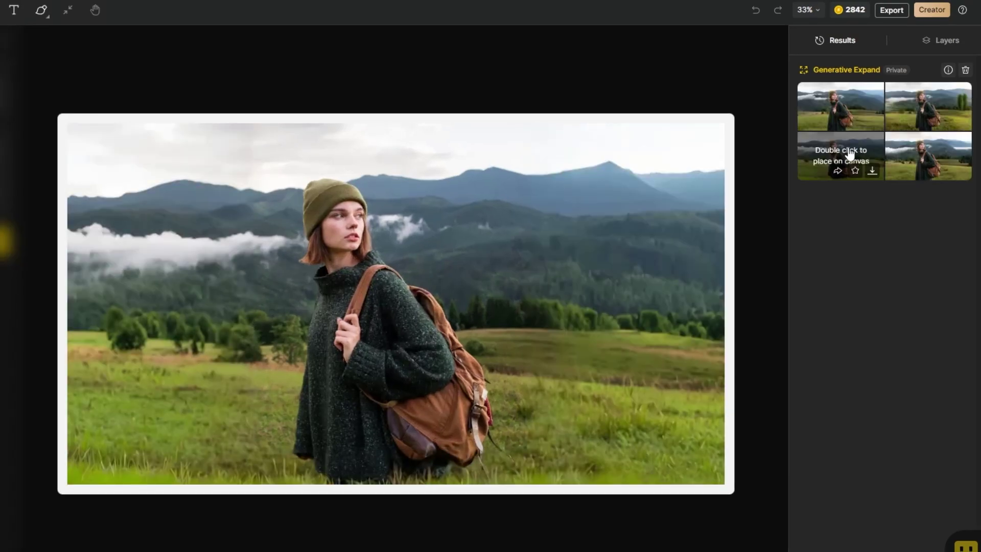